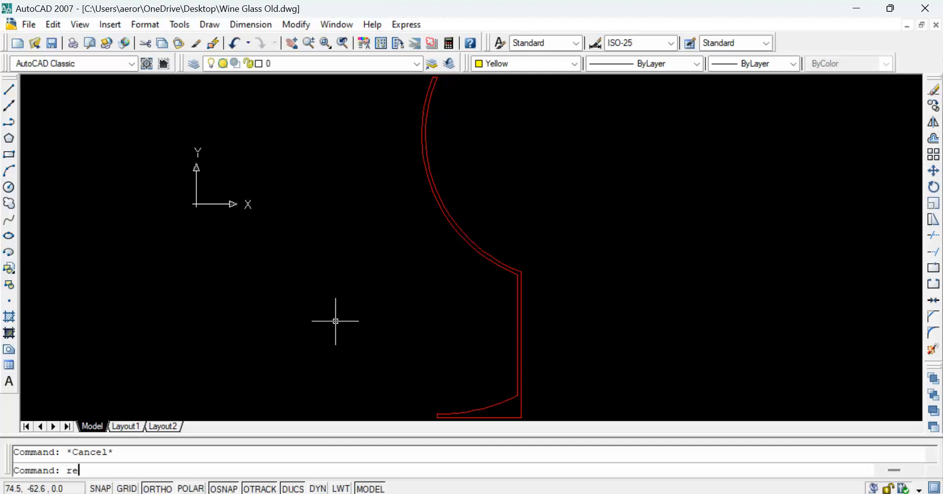
# Convert all eight lines and arcs of the wine glass half-profile into a region
pyautogui.press('Return')
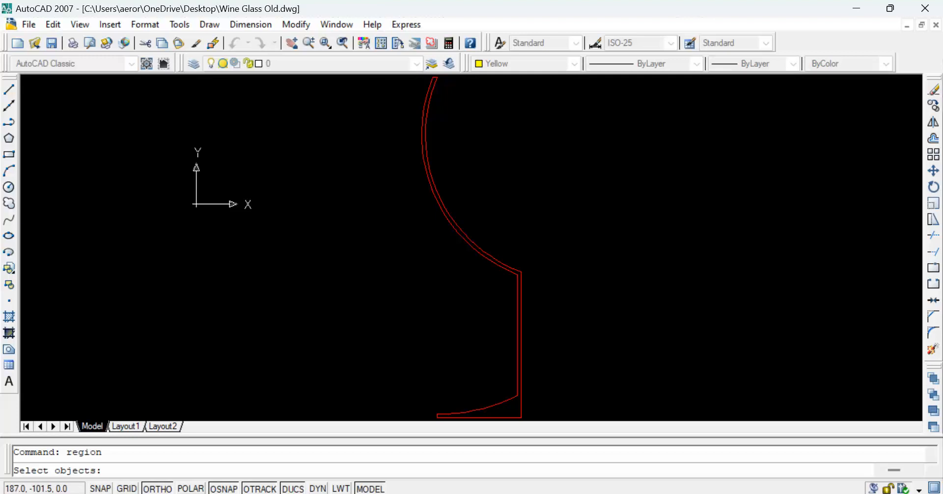
pyautogui.click(547, 410)
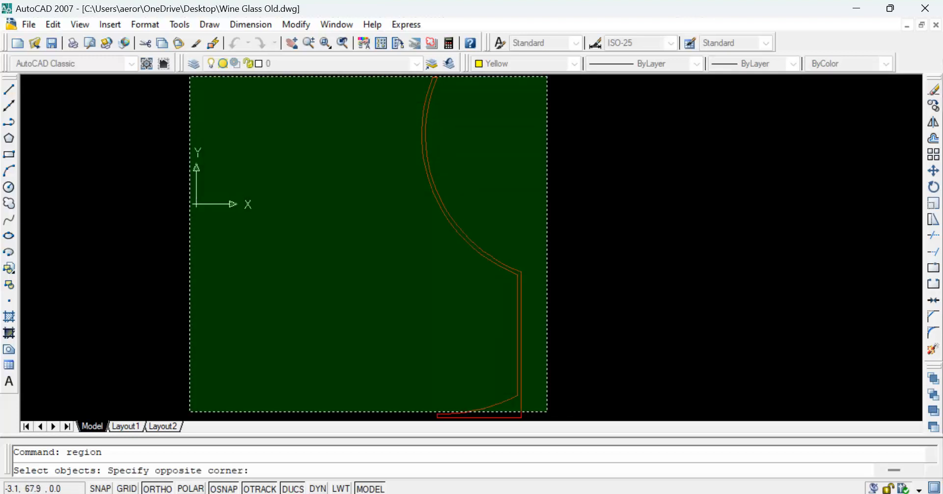
pyautogui.click(190, 77)
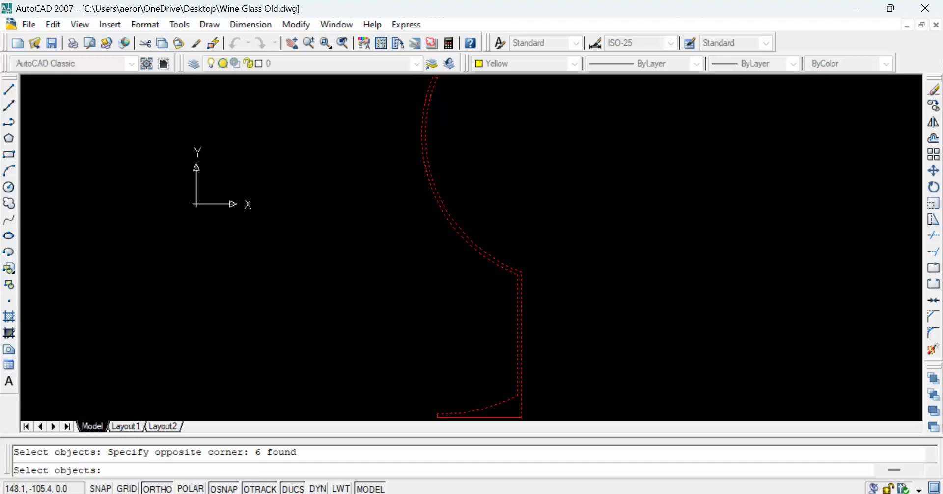
pyautogui.click(395, 393)
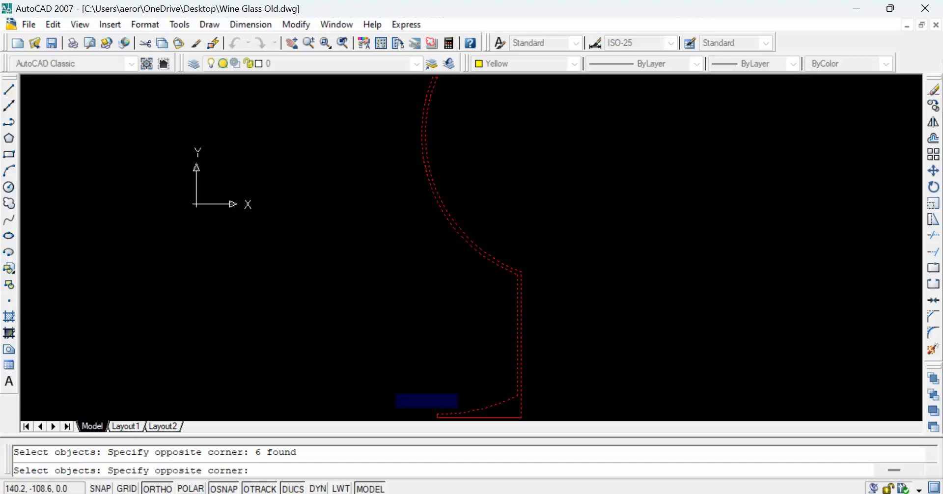
pyautogui.click(531, 417)
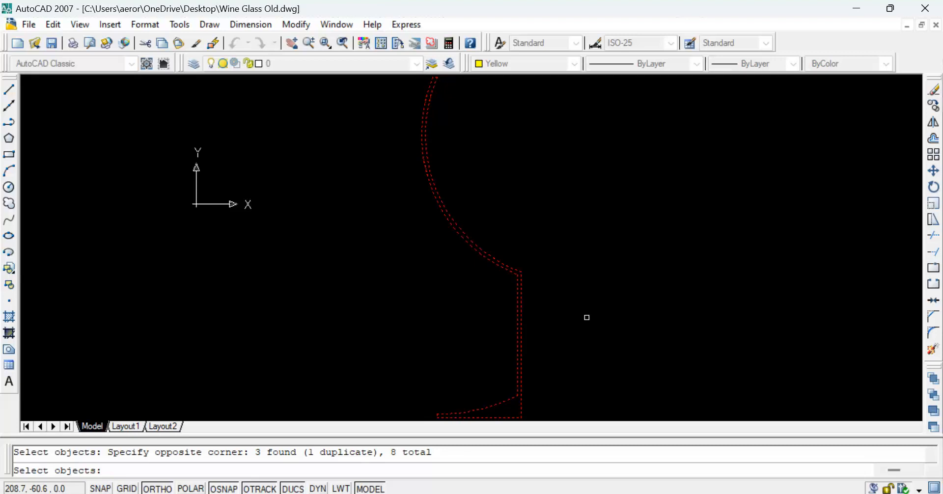
pyautogui.press('Return')
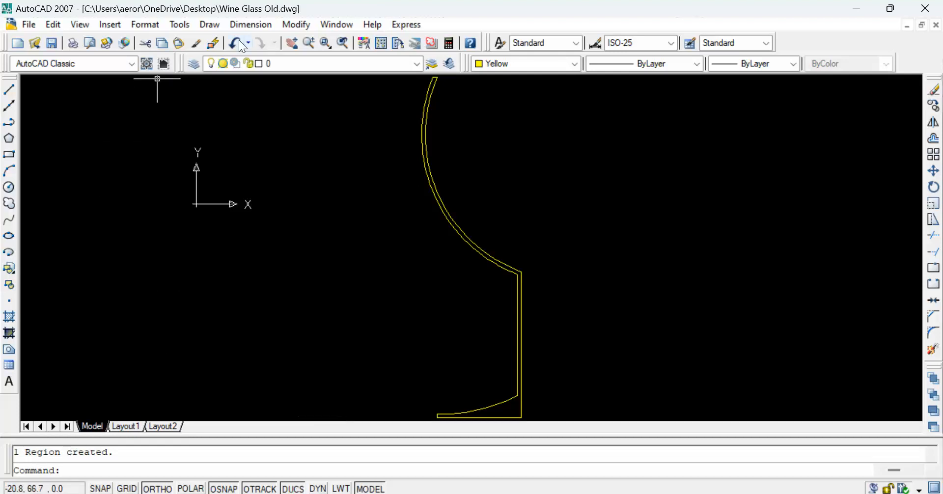
pyautogui.click(210, 24)
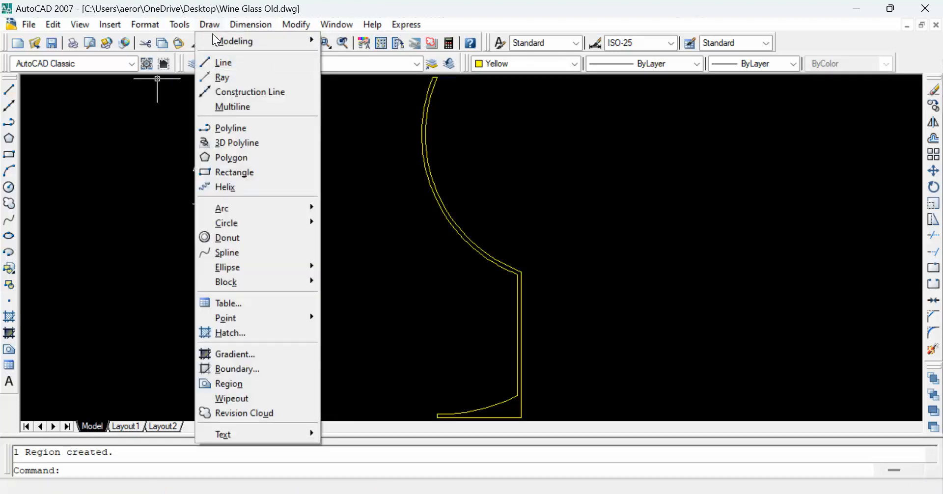
pyautogui.moveTo(239, 28)
pyautogui.click(201, 12)
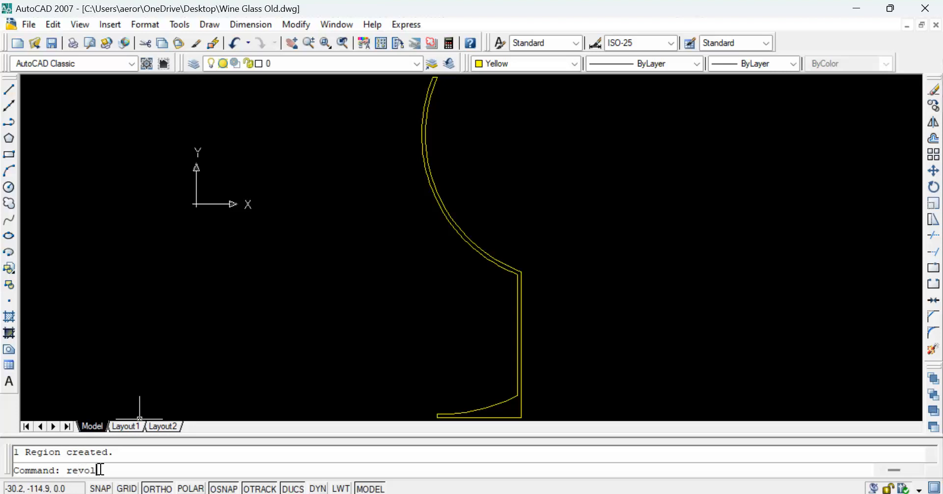
# Revolve the glass profile region 360 degrees about the vertical centre edge of its stem
pyautogui.press('Return')
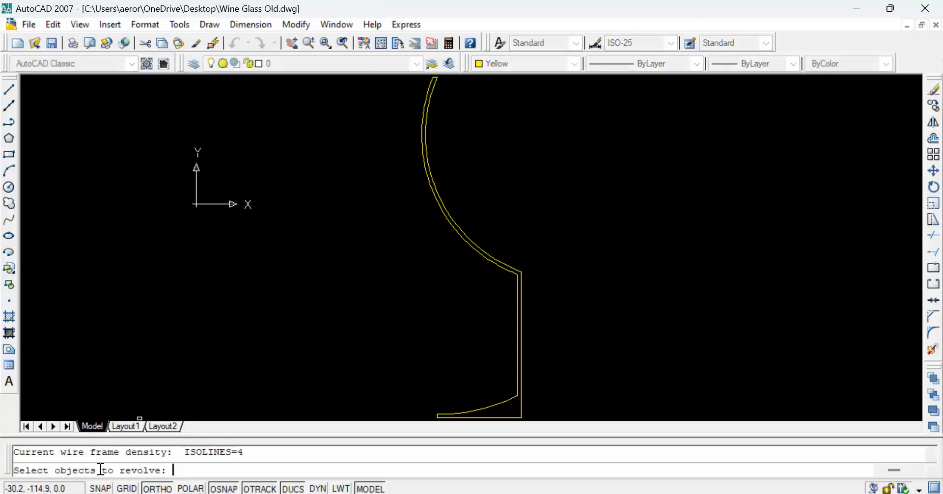
pyautogui.click(520, 344)
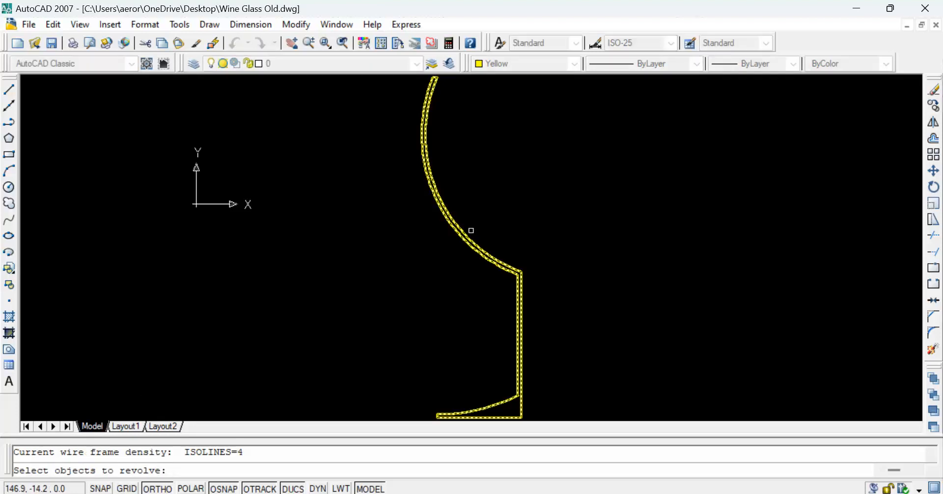
pyautogui.click(467, 237)
pyautogui.press('Return')
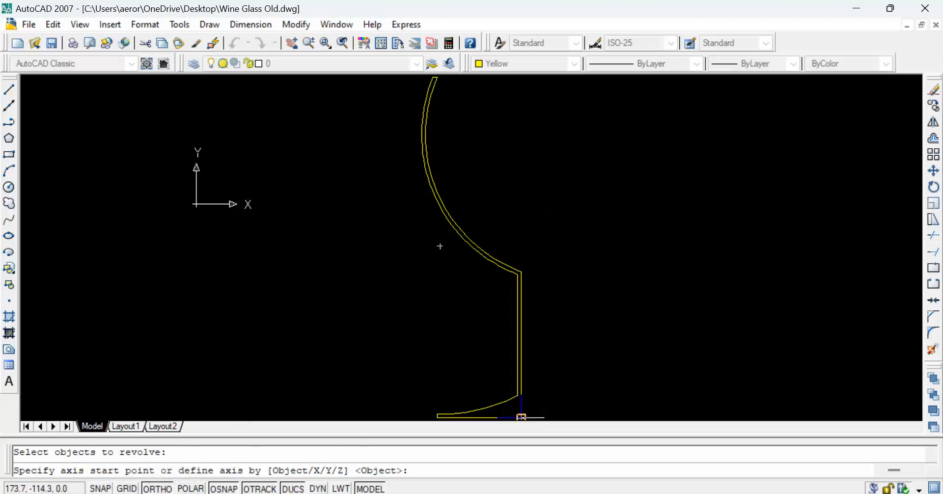
pyautogui.click(521, 417)
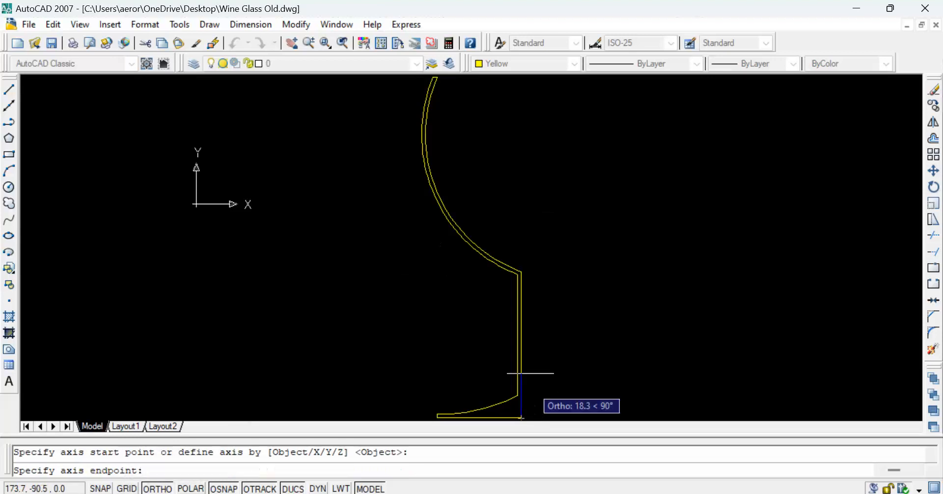
pyautogui.click(521, 272)
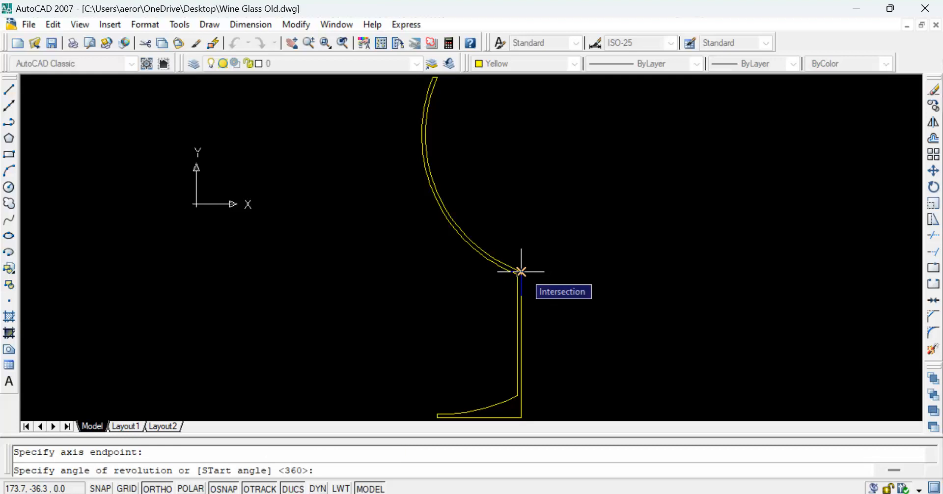
pyautogui.press('Return')
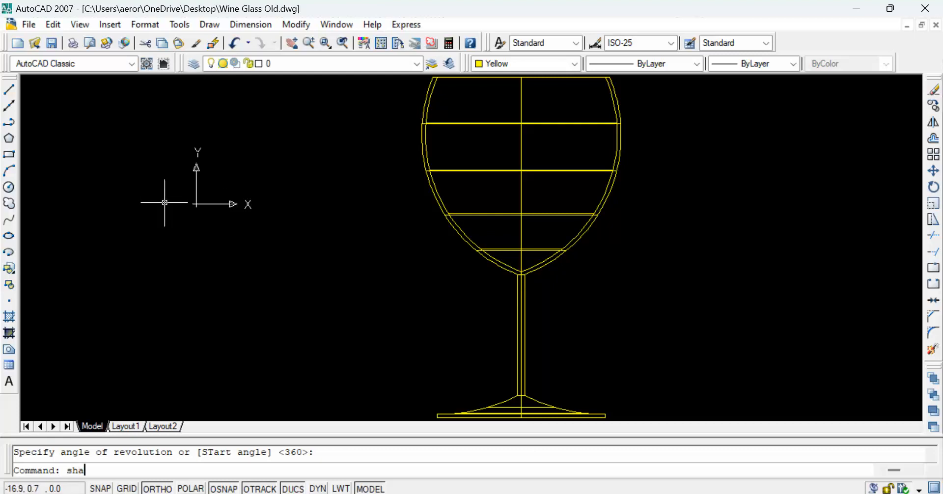
# Set the visual style of the revolved wine glass to Conceptual with the shademode command
pyautogui.write('shademode')
pyautogui.press('Return')
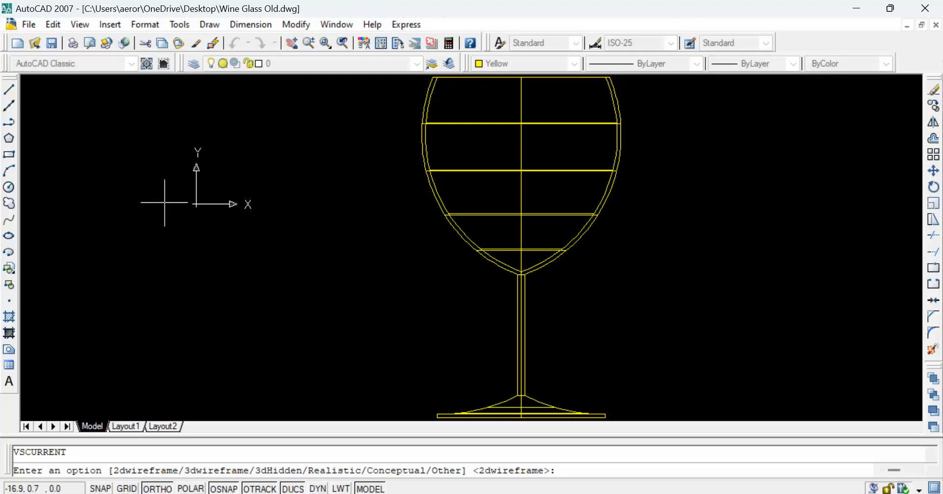
pyautogui.rightClick(321, 187)
pyautogui.click(379, 293)
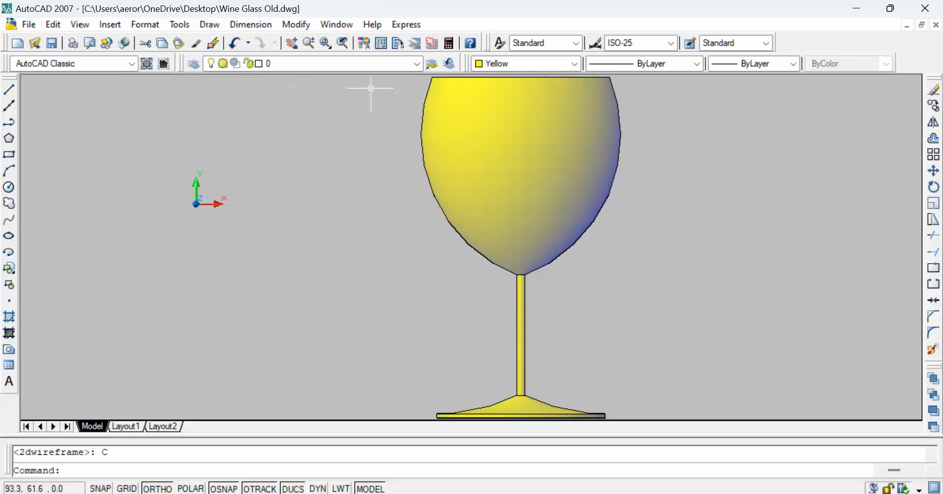
# Spin the whole shaded wine glass with Continuous Orbit to inspect it, stop the rotation and exit the orbit
pyautogui.press('Return')
pyautogui.write('a')
pyautogui.press('Return')
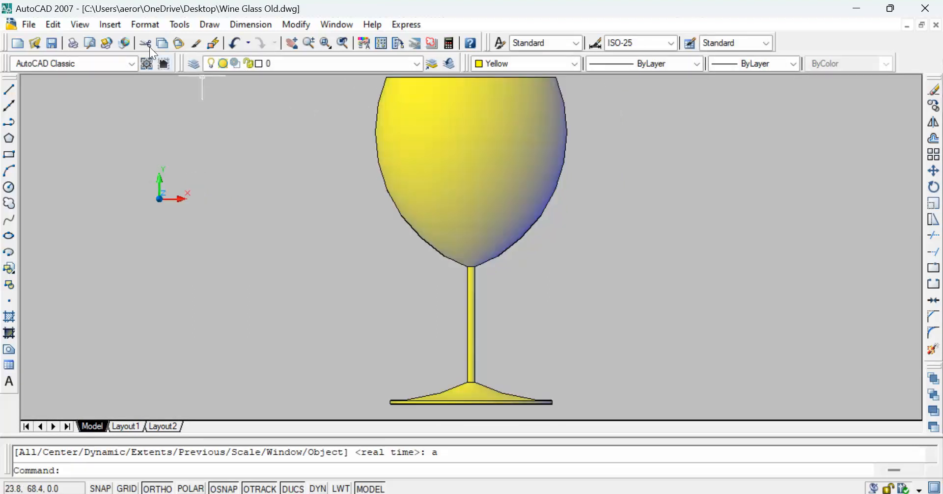
pyautogui.click(80, 24)
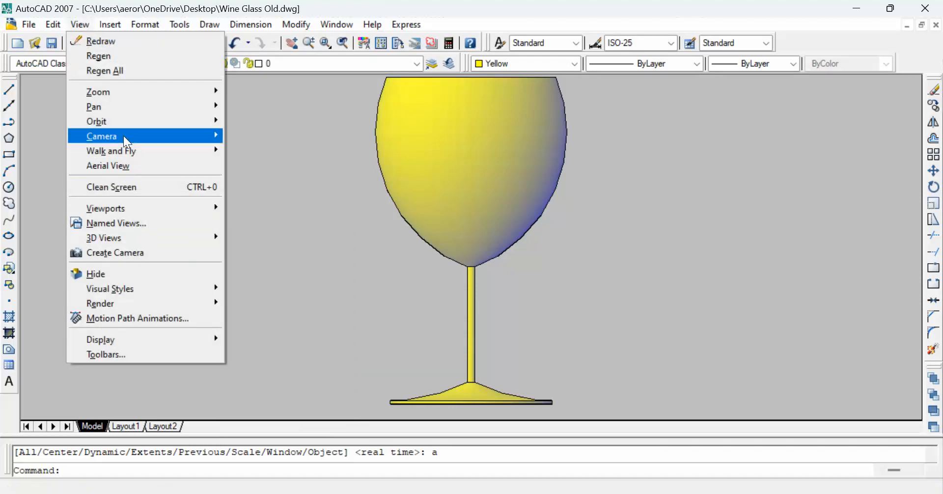
pyautogui.moveTo(118, 122)
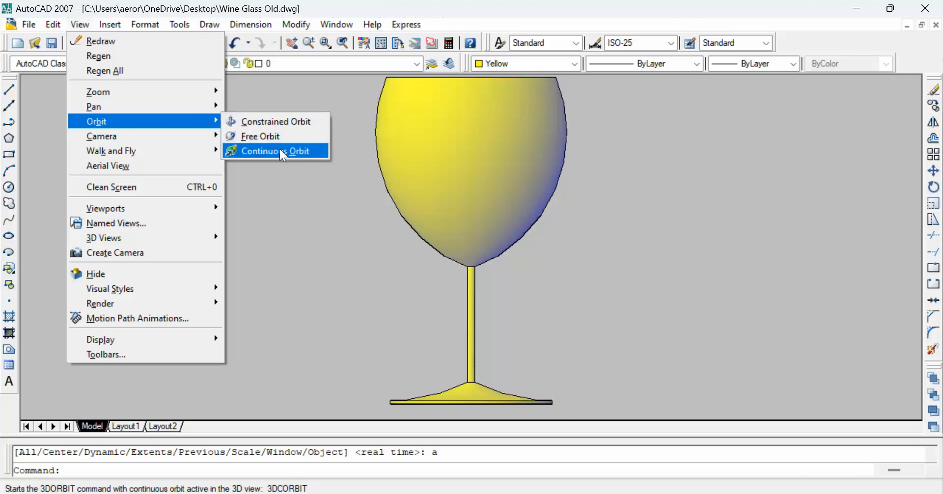
pyautogui.click(279, 149)
pyautogui.moveTo(430, 156); pyautogui.dragTo(460, 351)
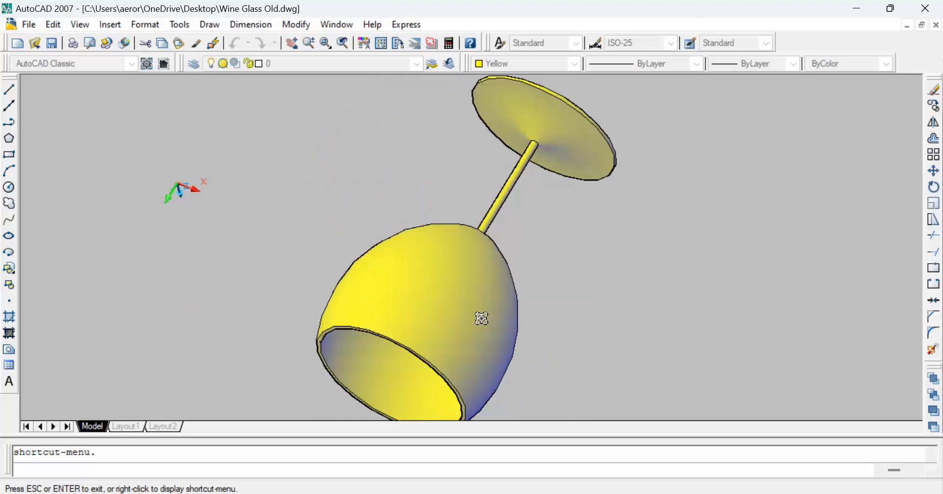
pyautogui.click(491, 302)
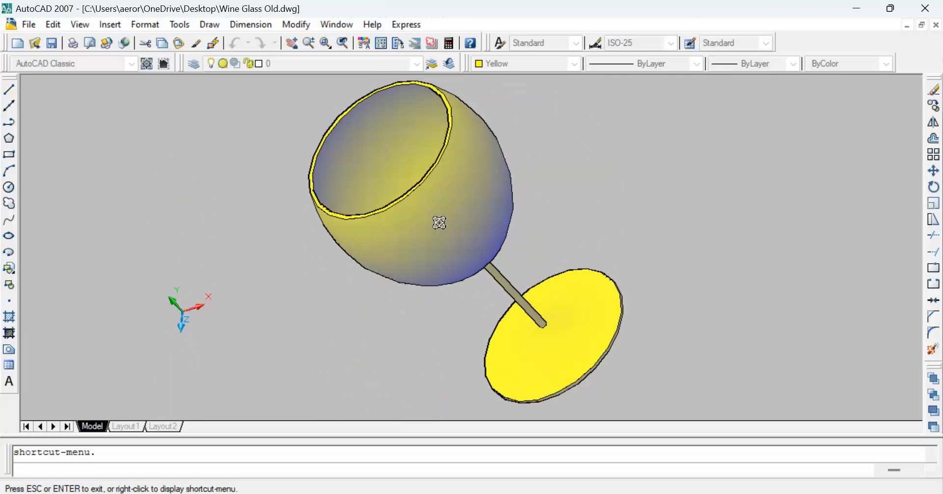
pyautogui.rightClick(204, 141)
pyautogui.click(240, 150)
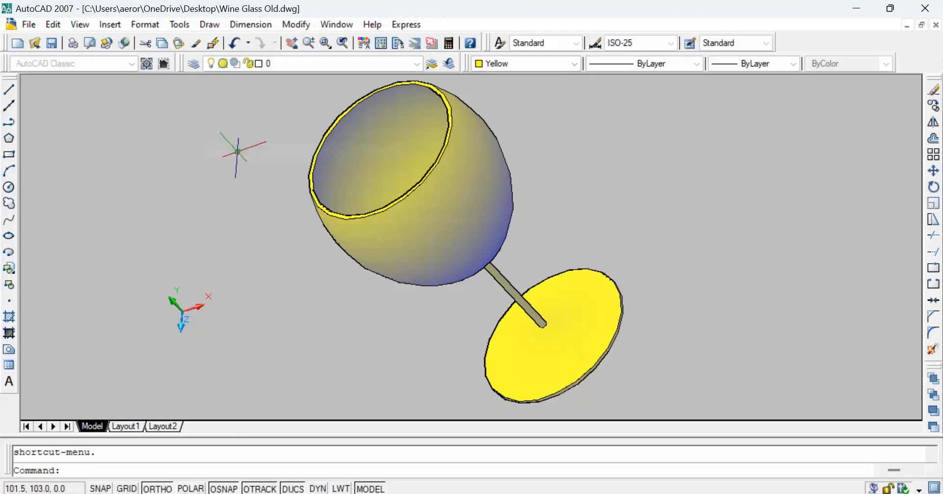
# Examine the wine glass in the preset Top, Left and Bottom 3D views
pyautogui.click(80, 25)
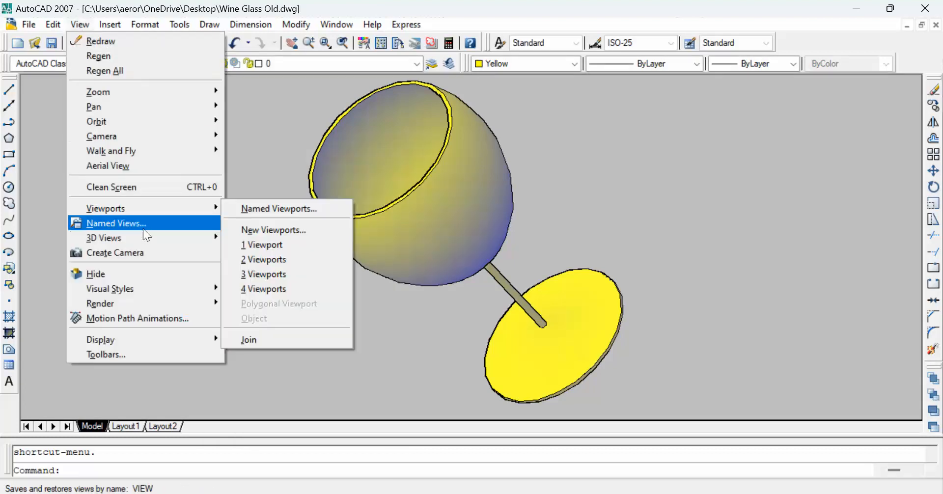
pyautogui.moveTo(146, 236)
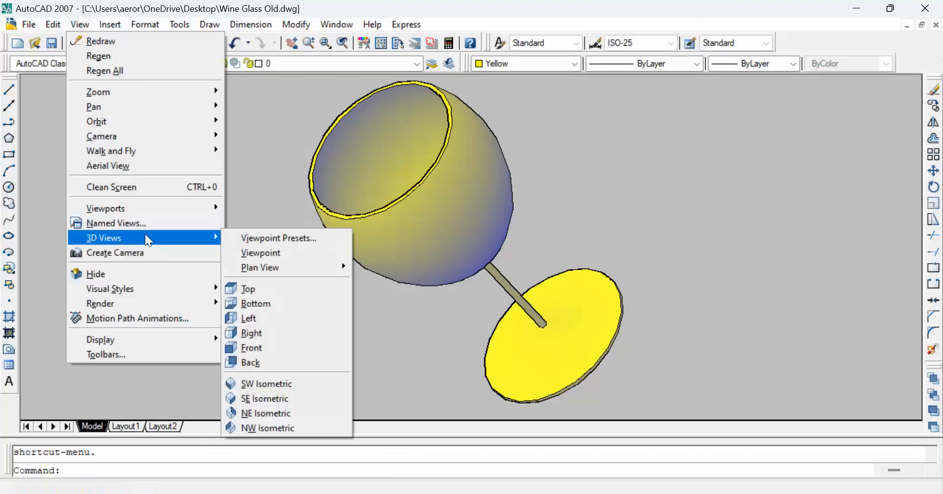
pyautogui.click(285, 291)
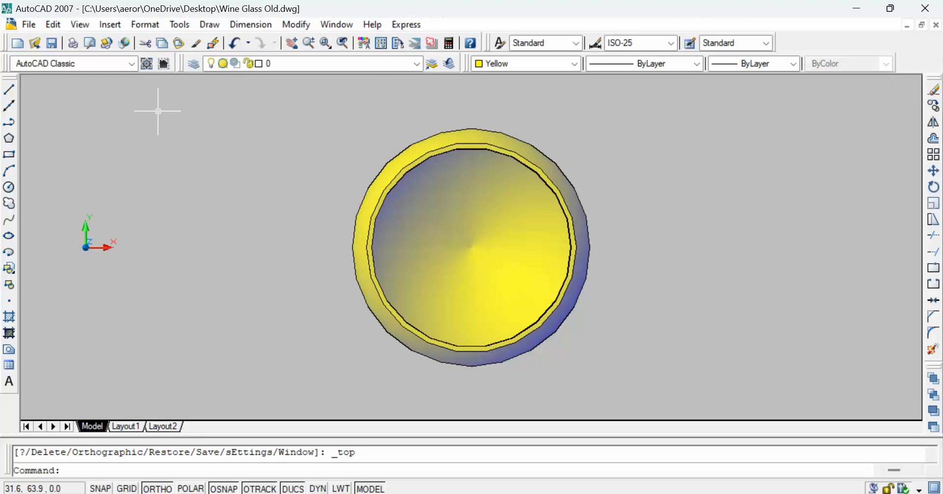
pyautogui.click(80, 25)
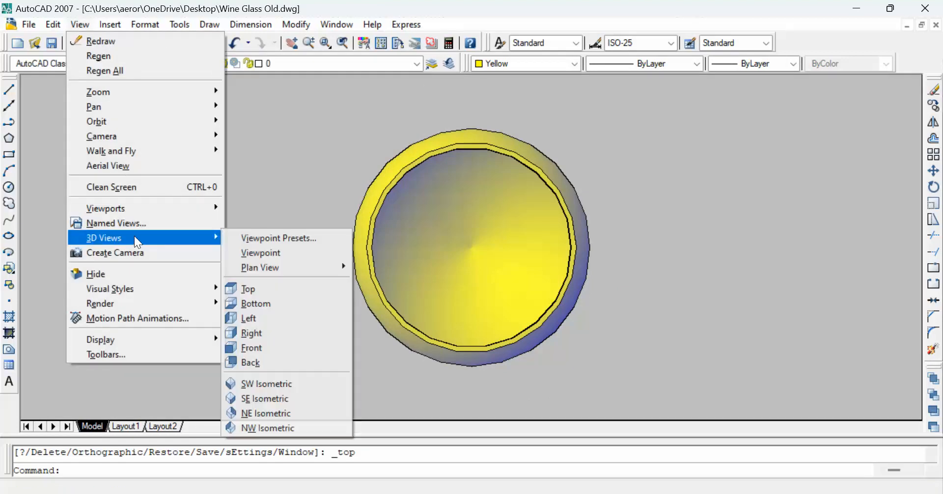
pyautogui.moveTo(176, 239)
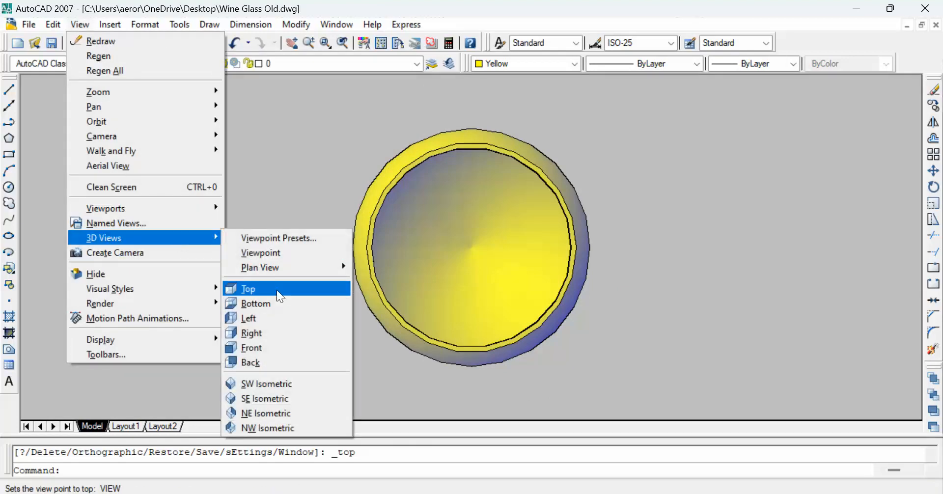
pyautogui.click(276, 318)
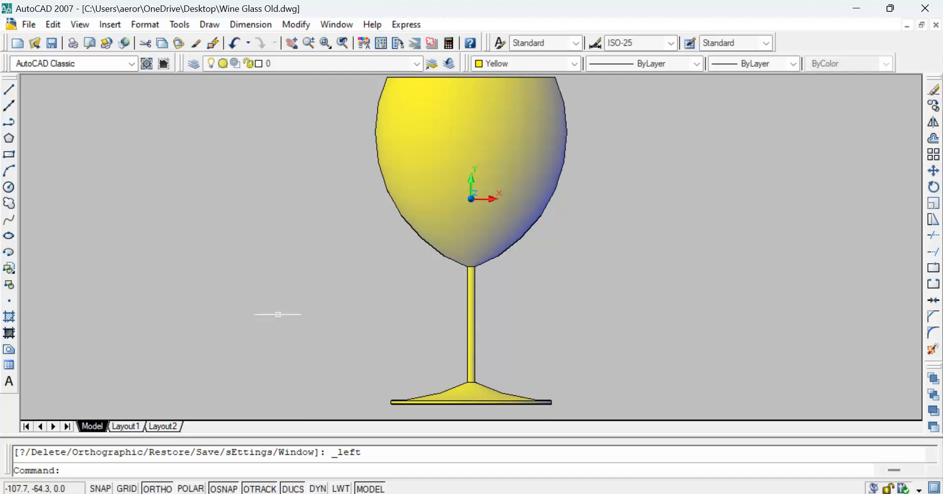
pyautogui.click(76, 26)
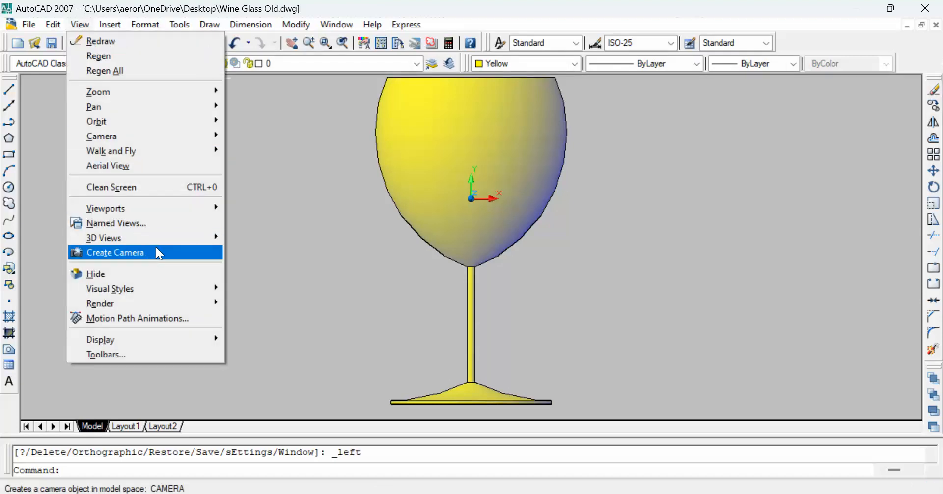
pyautogui.moveTo(155, 241)
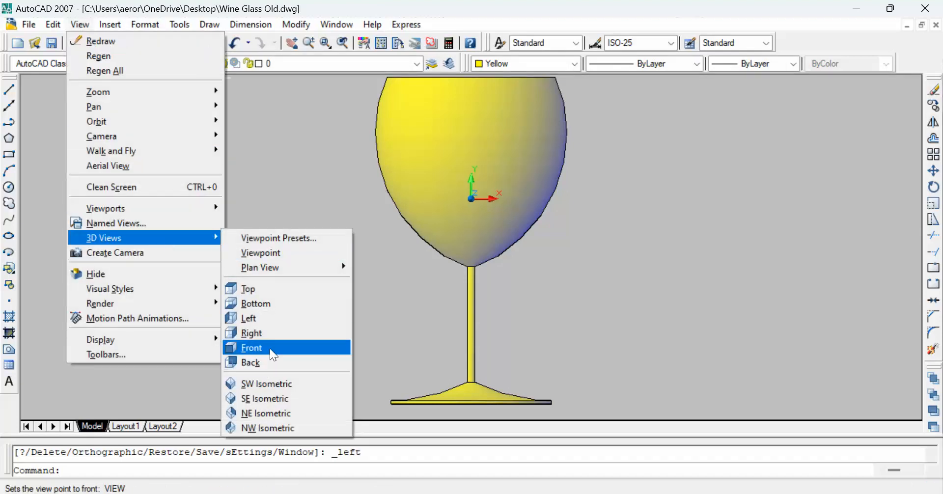
pyautogui.click(275, 301)
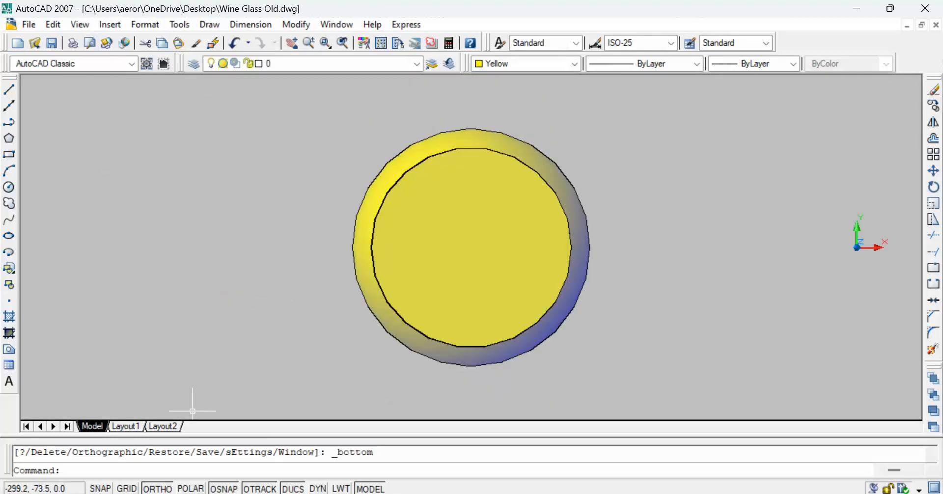
# Set the visual style of the wine glass to 3dwireframe with the shademode command
pyautogui.write('shademode')
pyautogui.press('Return')
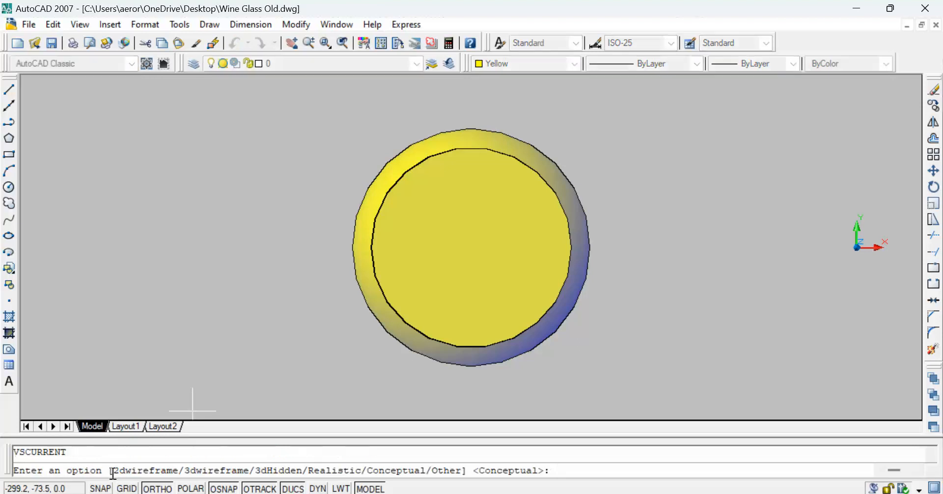
pyautogui.rightClick(300, 251)
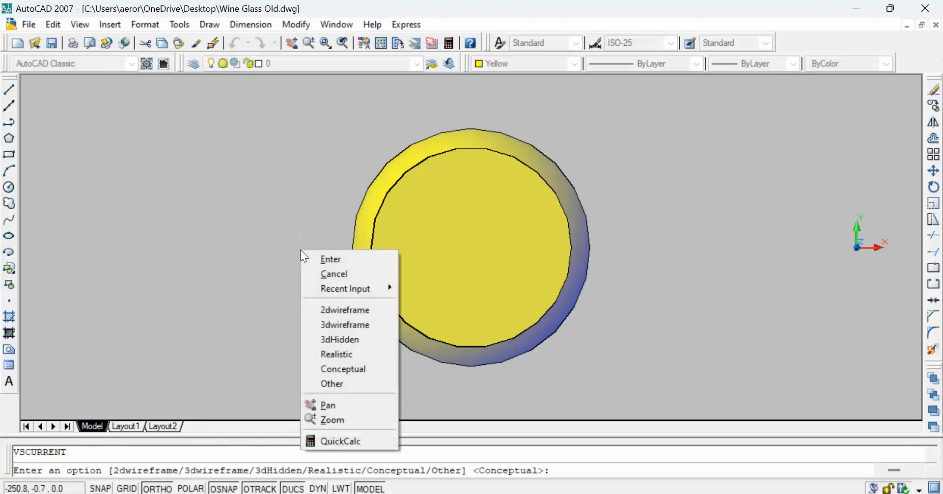
pyautogui.click(339, 340)
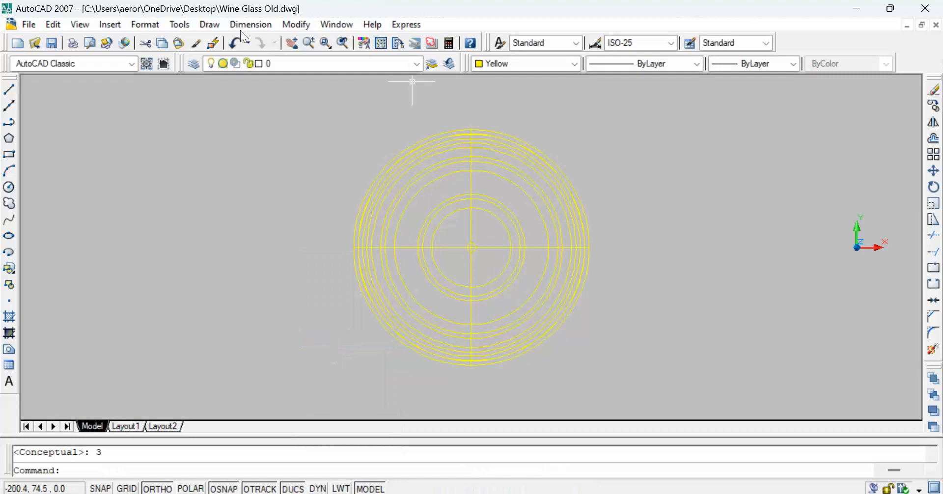
# Switch the wireframe wine glass to the preset SW Isometric 3D view
pyautogui.click(78, 25)
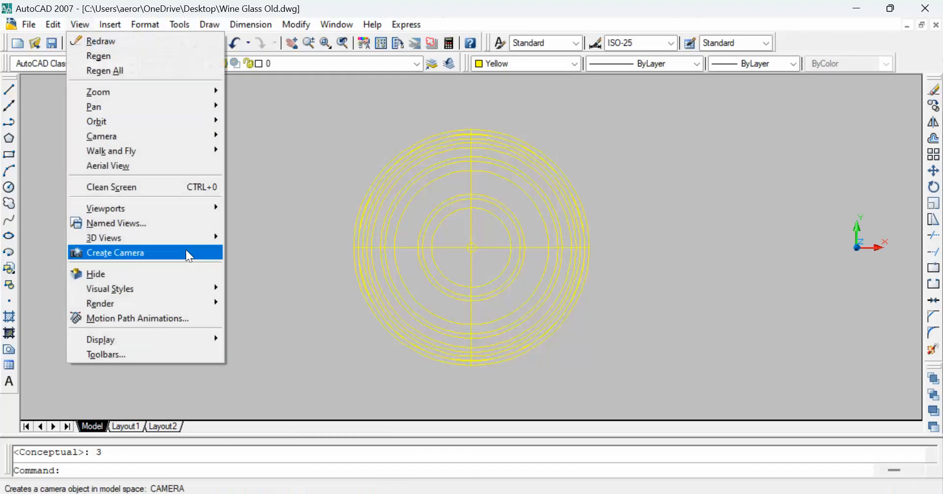
pyautogui.moveTo(187, 237)
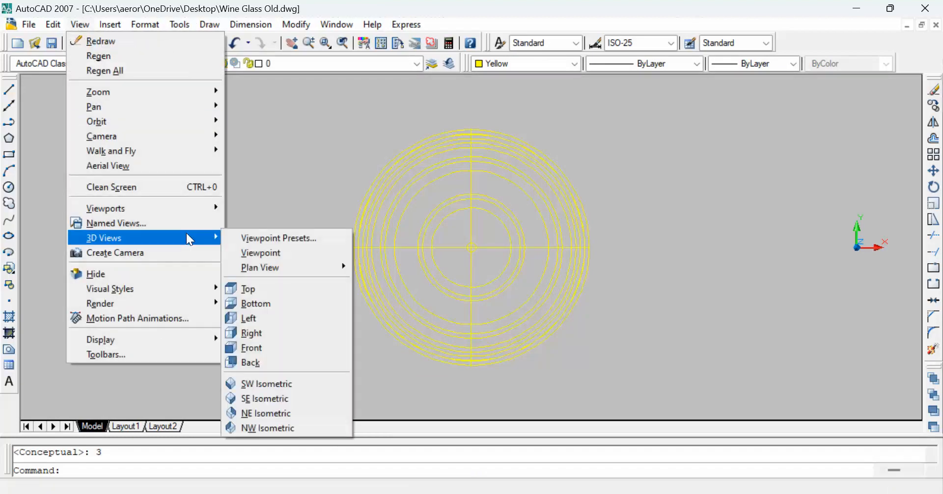
pyautogui.click(268, 384)
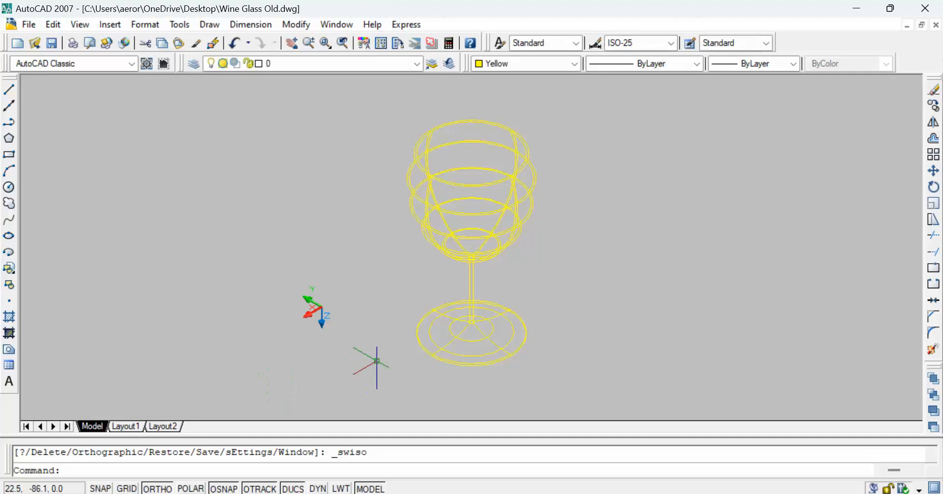
pyautogui.click(86, 25)
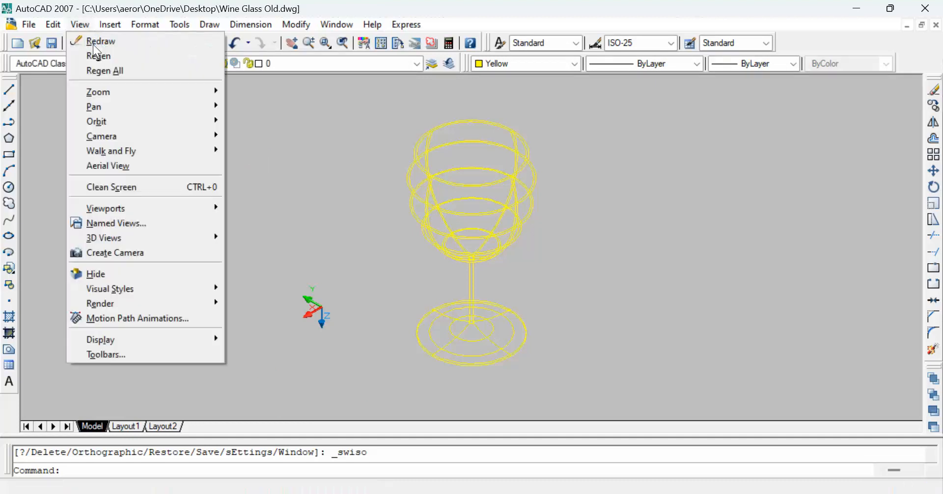
pyautogui.moveTo(158, 309)
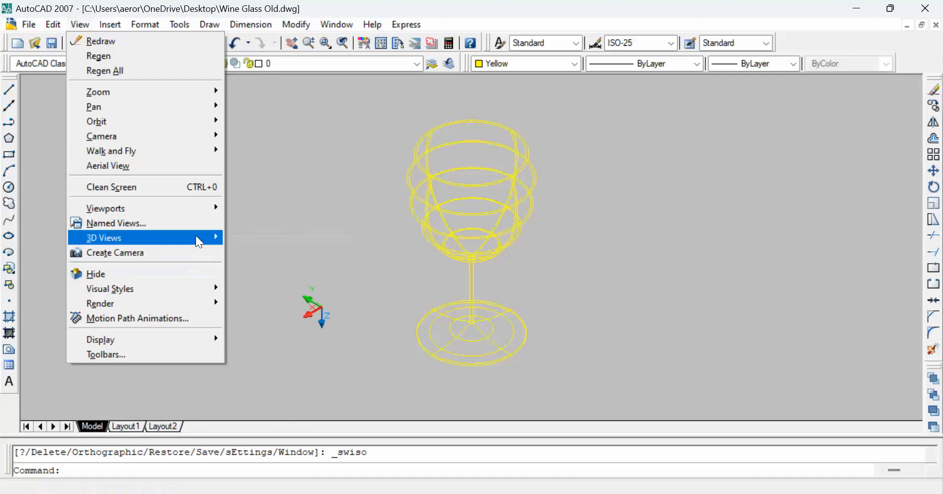
pyautogui.click(246, 207)
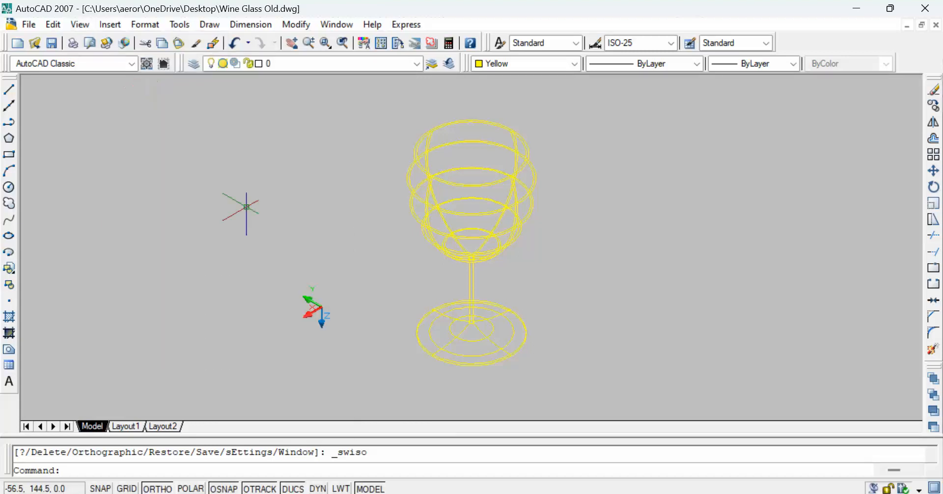
pyautogui.press('Escape')
# Set the visual style of the isometric wine glass to Conceptual with the shademode command
pyautogui.write('shademode')
pyautogui.press('Return')
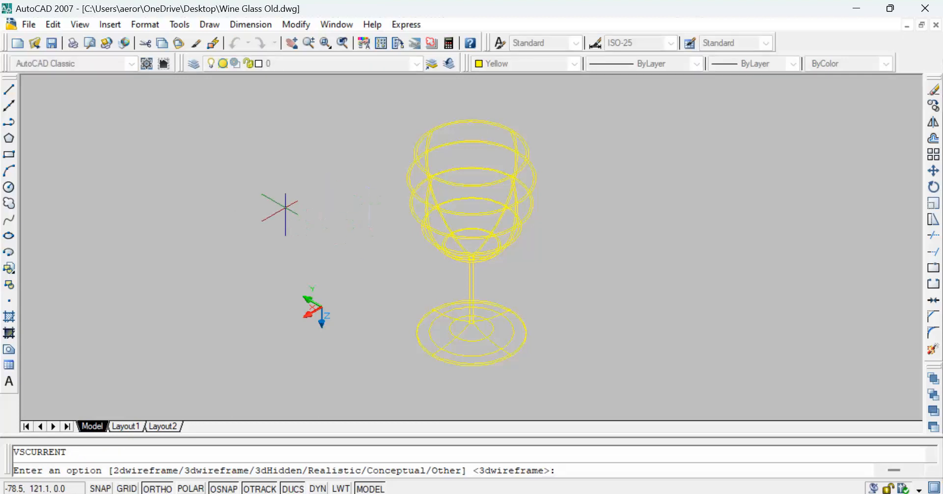
pyautogui.rightClick(285, 208)
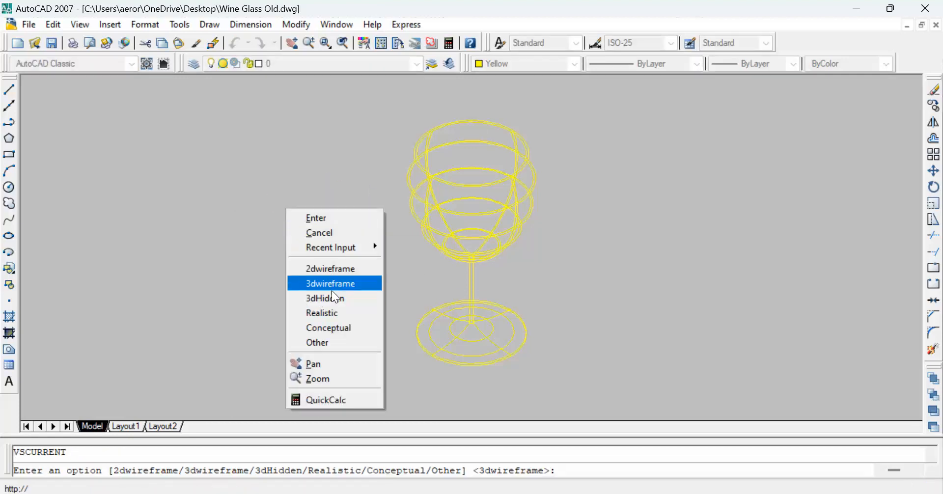
pyautogui.click(335, 324)
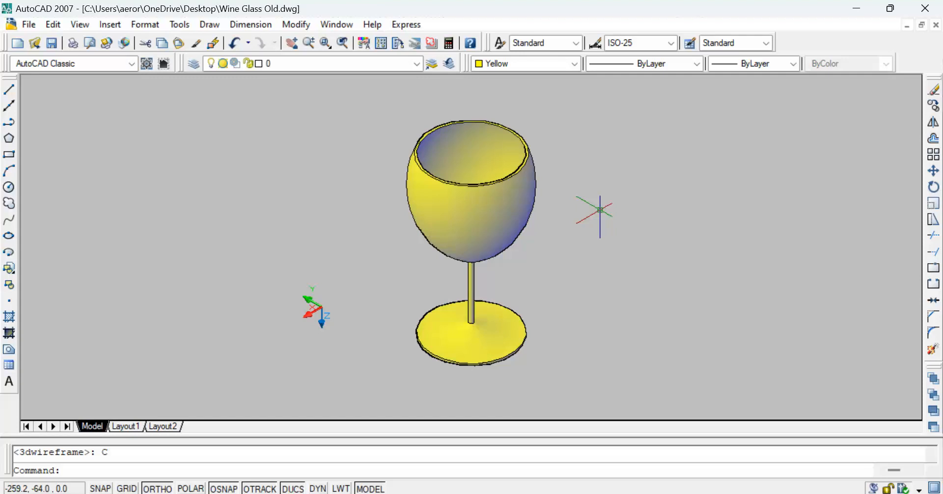
# Zoom in on the whole shaded wine glass with a zoom window drawn closely around it
pyautogui.press('Return')
pyautogui.write('a')
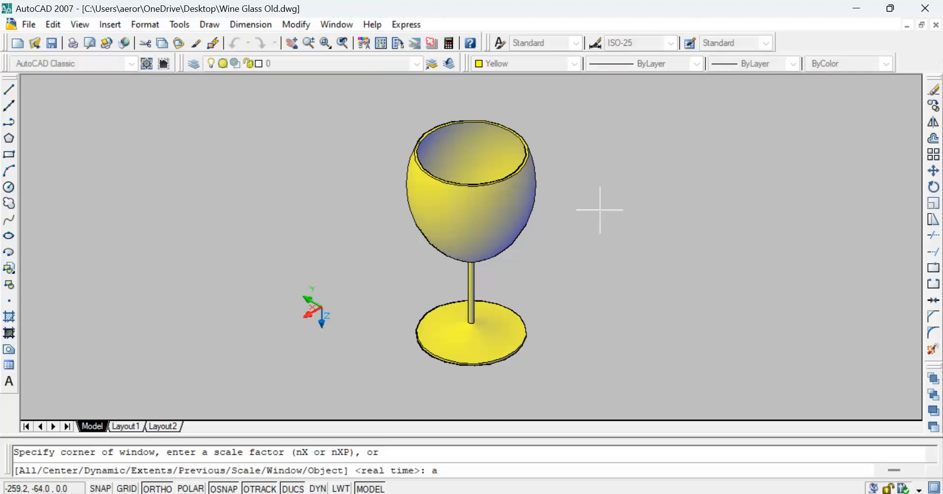
pyautogui.click(385, 110)
pyautogui.click(571, 383)
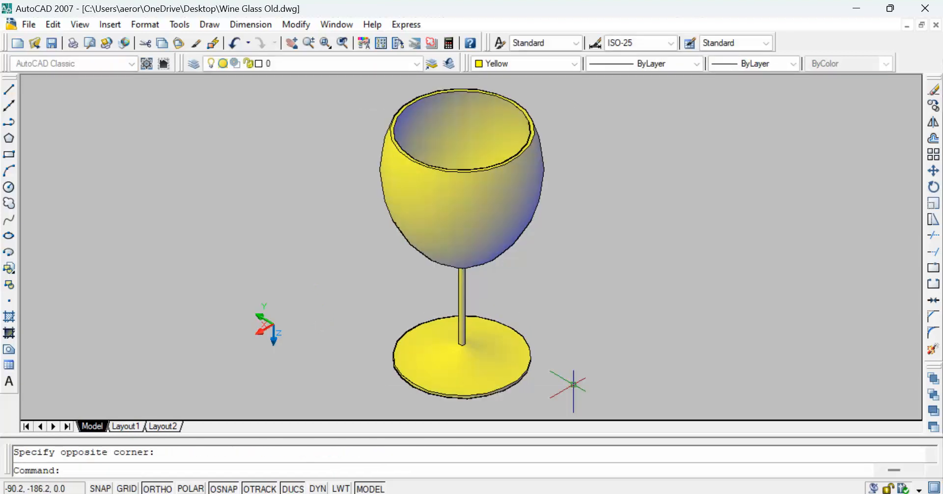